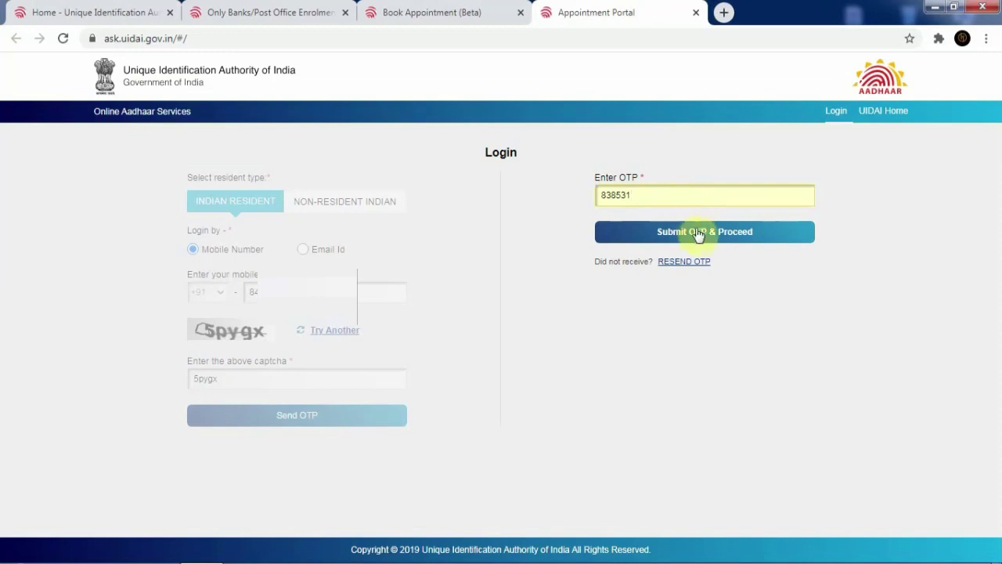
Step: Submit the login OTP to sign in and reach the portal dashboard
left_click(697, 230)
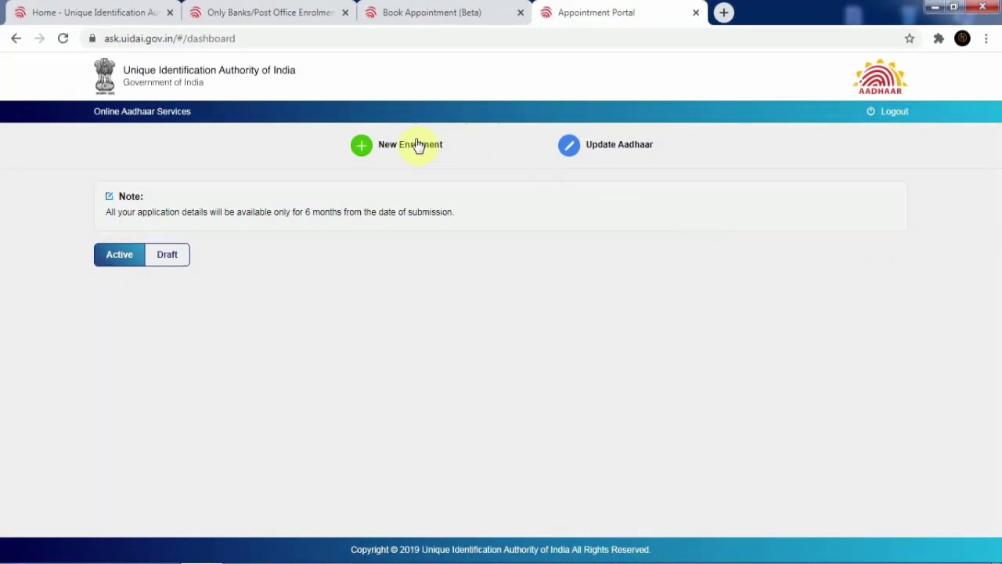
Step: Start an Aadhaar update with the resident's pasted name and Aadhaar number, choosing Mobile Number to change
left_click(617, 150)
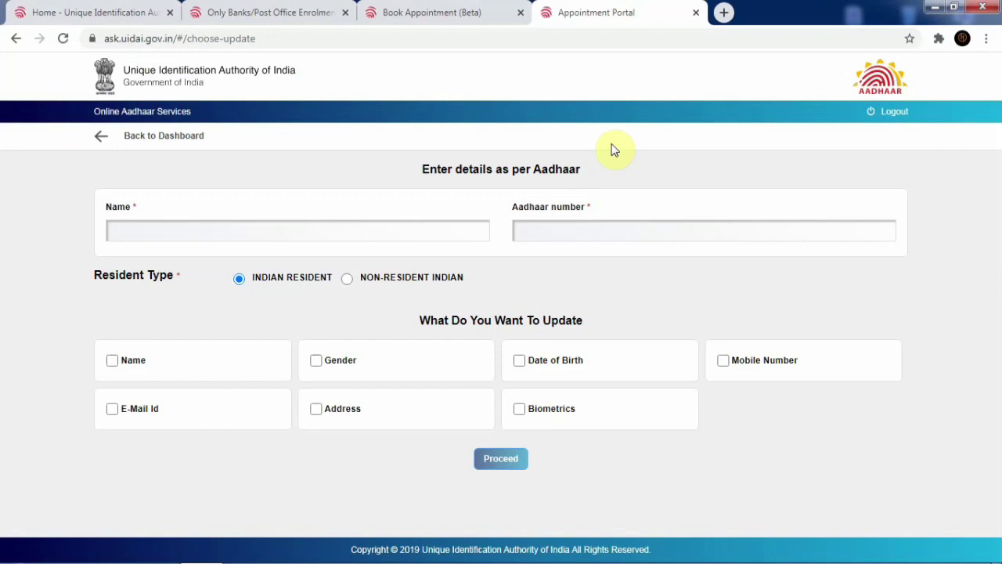
left_click(232, 232)
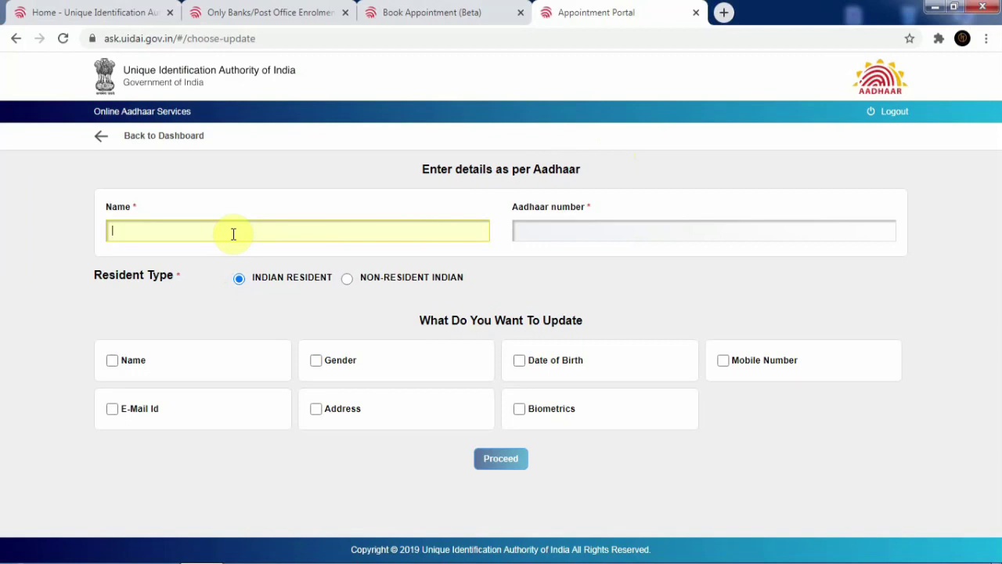
key("ctrl+v")
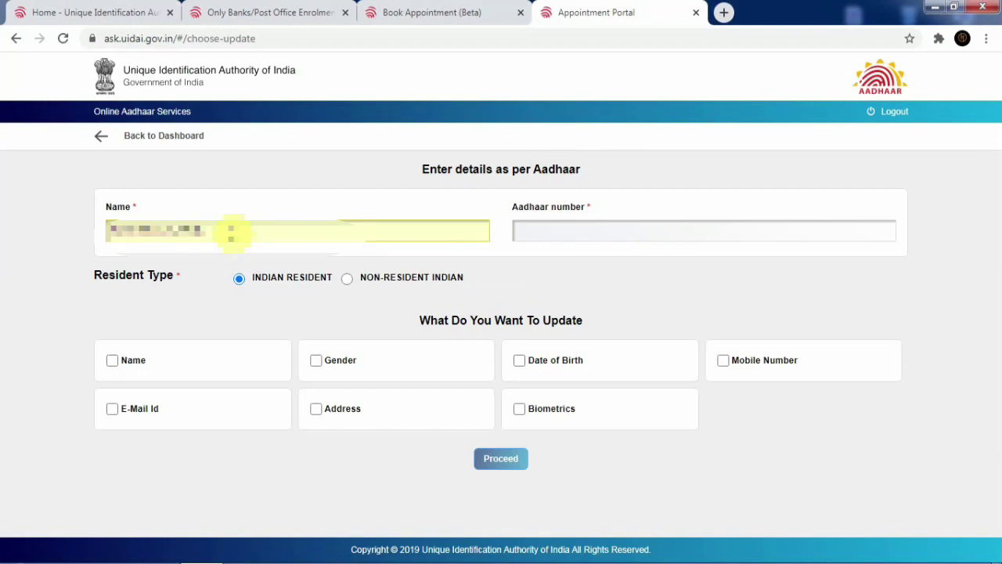
left_click(559, 235)
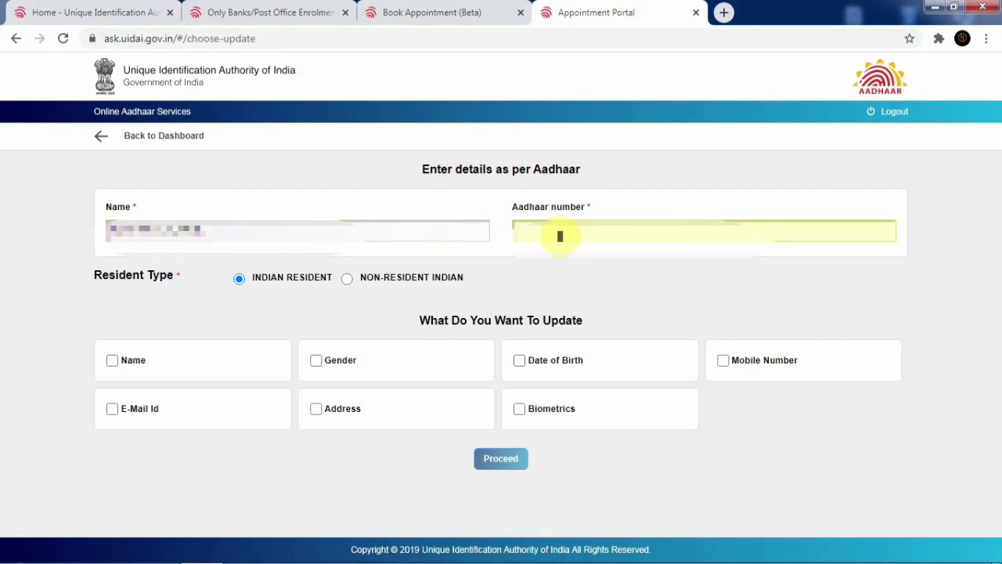
key("ctrl+v")
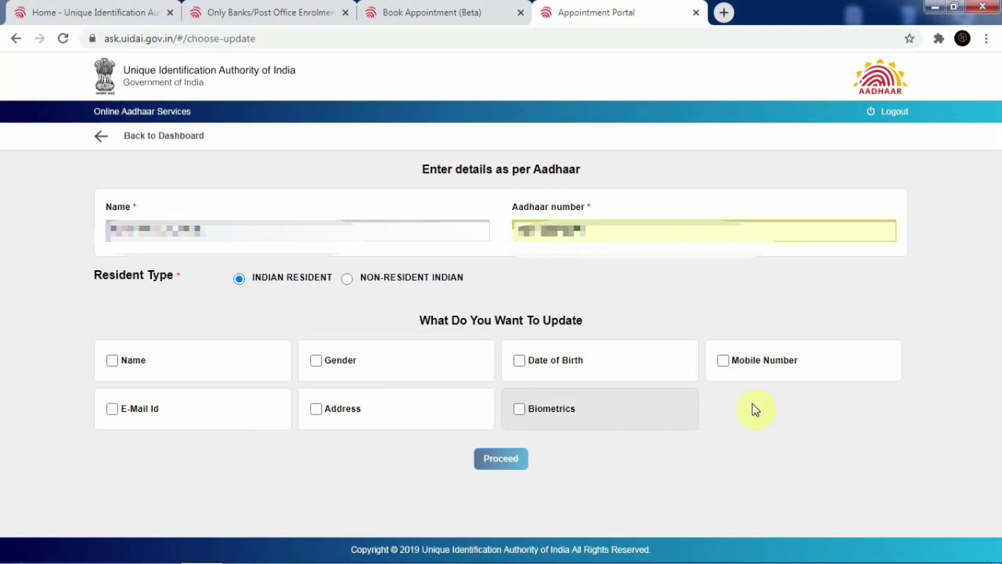
left_click(723, 362)
left_click(508, 459)
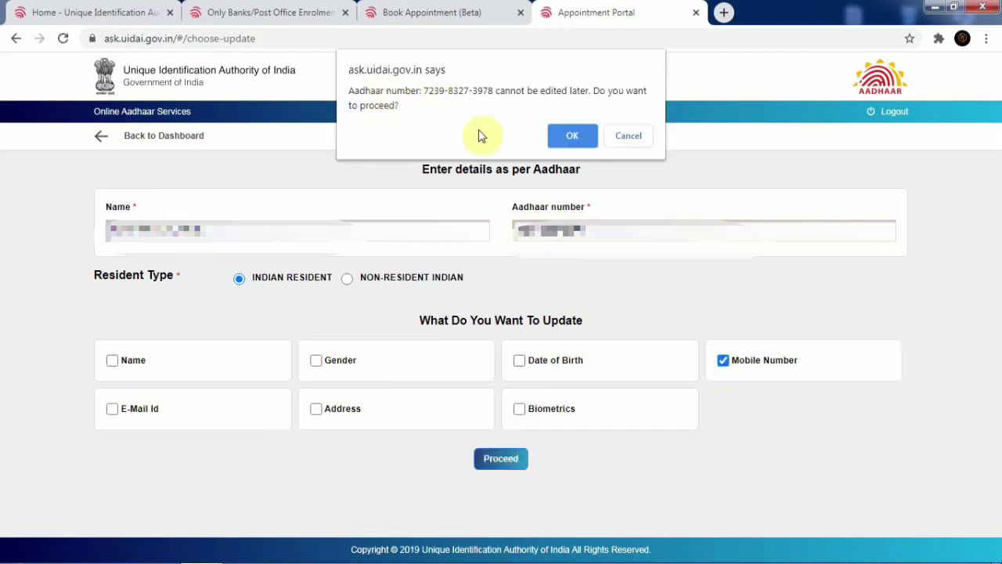
Step: Enter new mobile number 9876543 with captcha 4655f and request an OTP
left_click(574, 139)
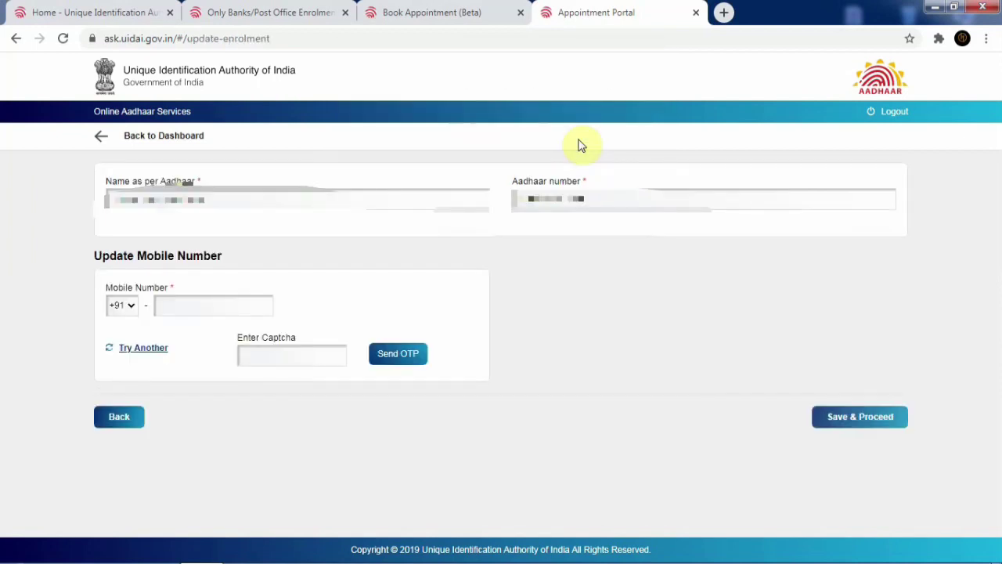
left_click(218, 309)
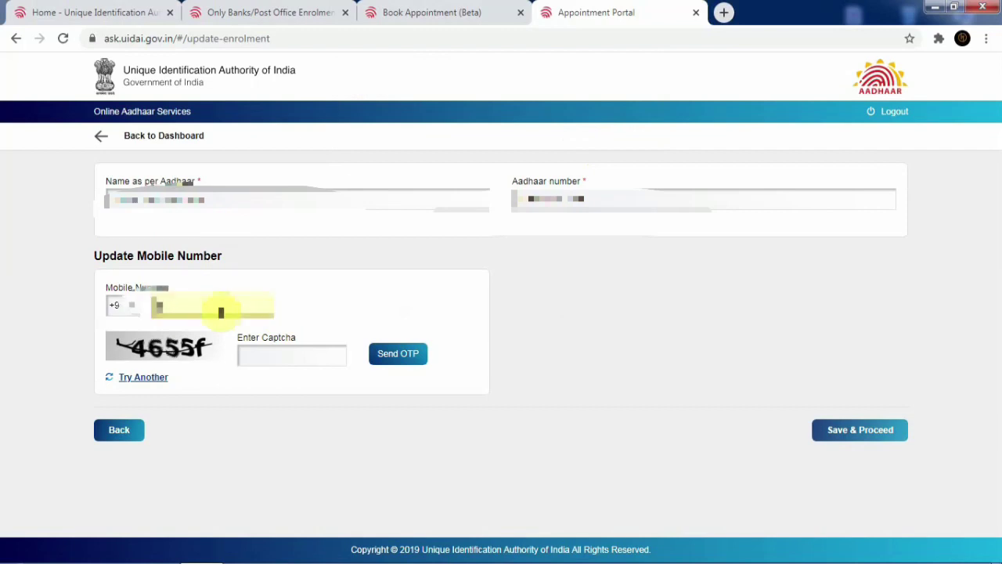
type("9876543")
left_click(278, 356)
type("4655f")
left_click(386, 359)
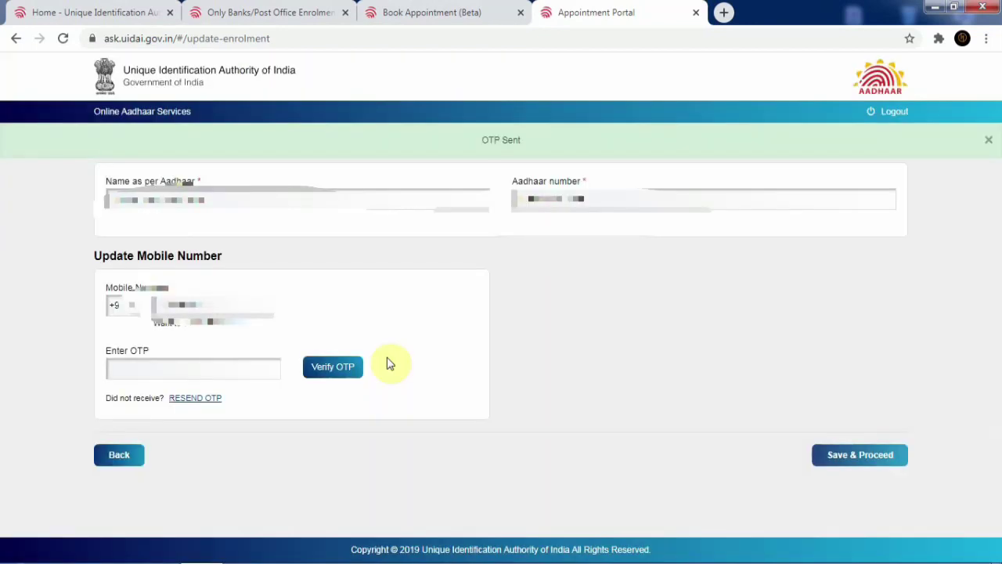
left_click(198, 370)
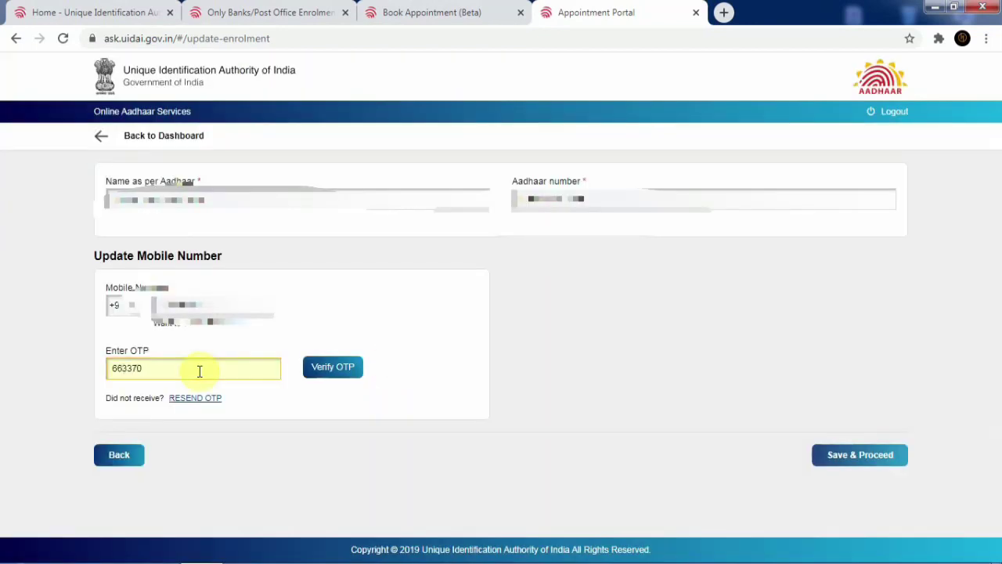
left_click(335, 374)
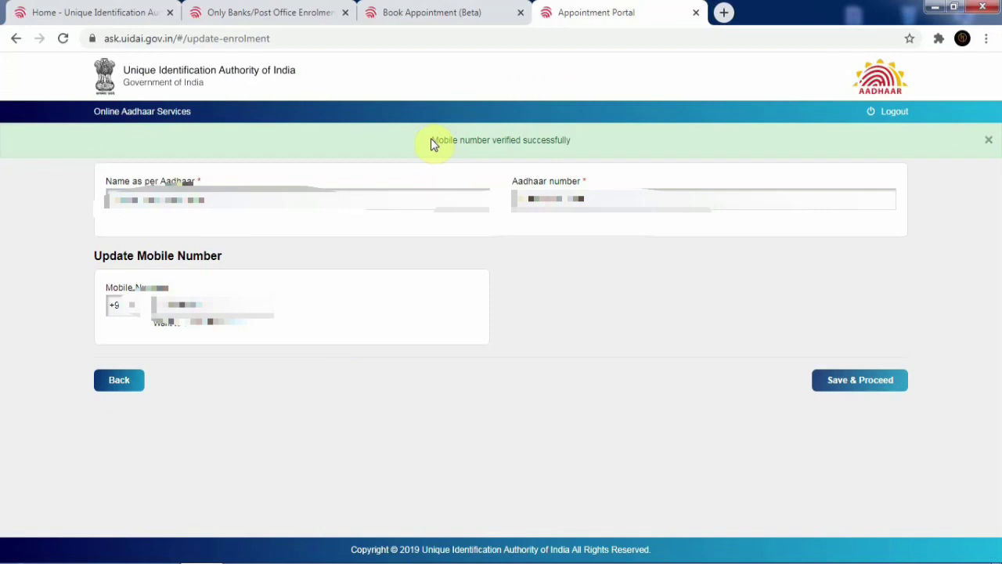
left_click_drag(431, 141, 559, 147)
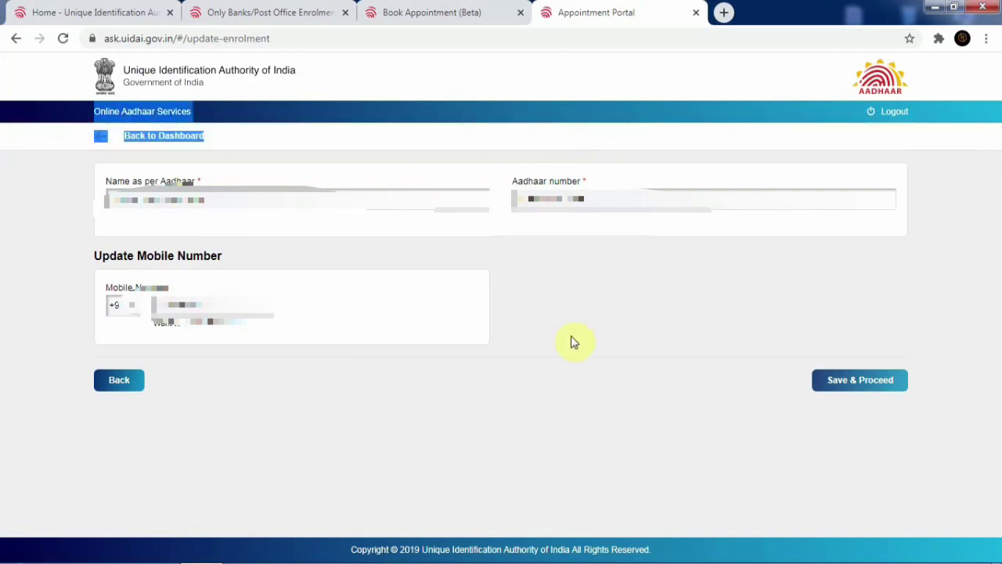
left_click(621, 364)
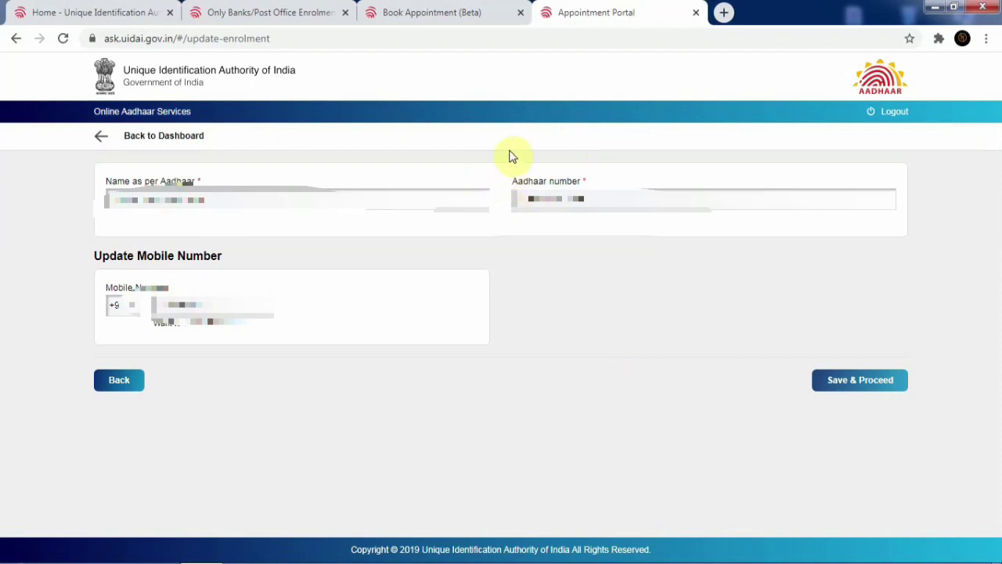
left_click(859, 384)
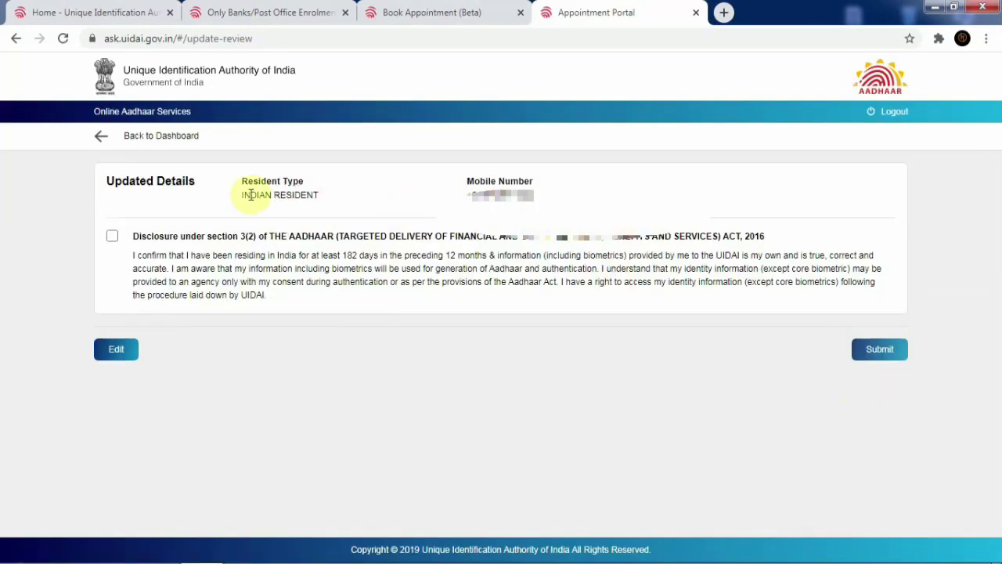
Step: Accept the disclosure declaration and submit the mobile-number update application
left_click(112, 237)
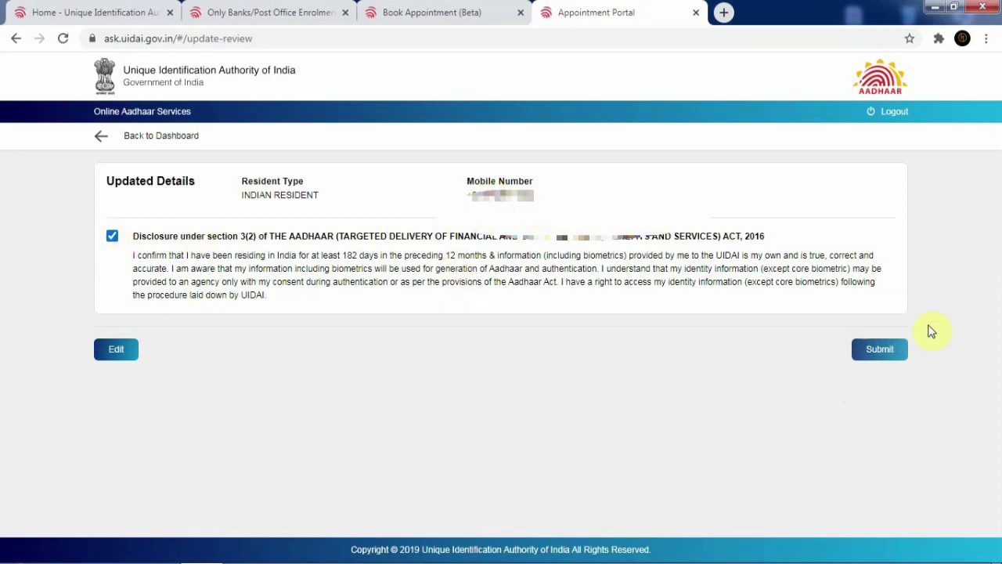
left_click(898, 352)
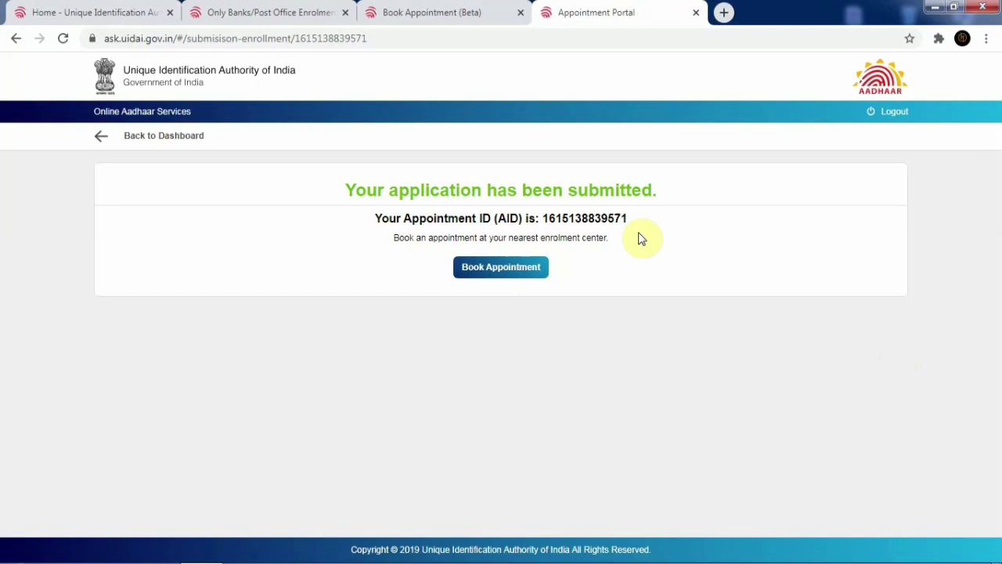
Step: Search enrolment centres by the name 'pune'
left_click(521, 267)
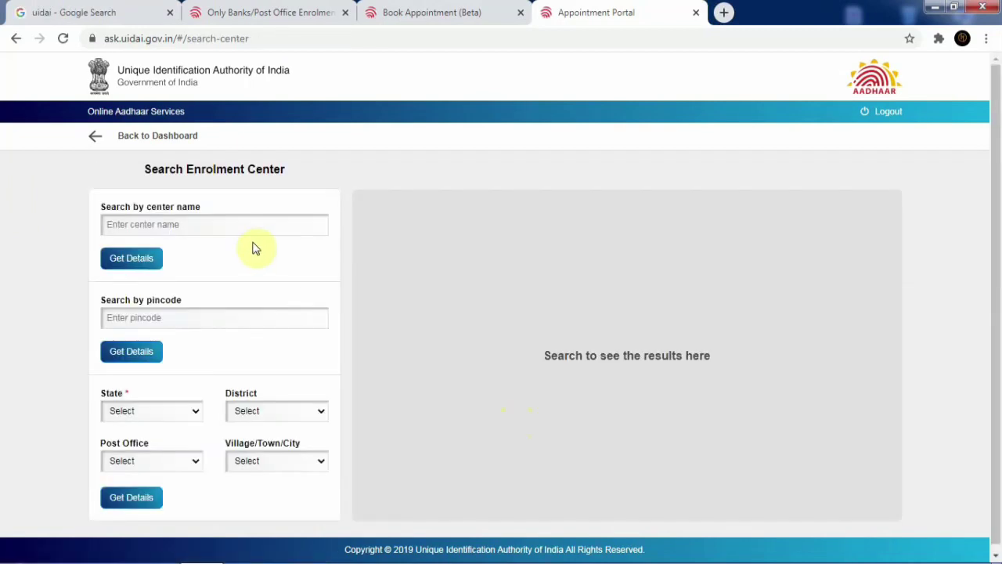
left_click_drag(145, 169, 313, 186)
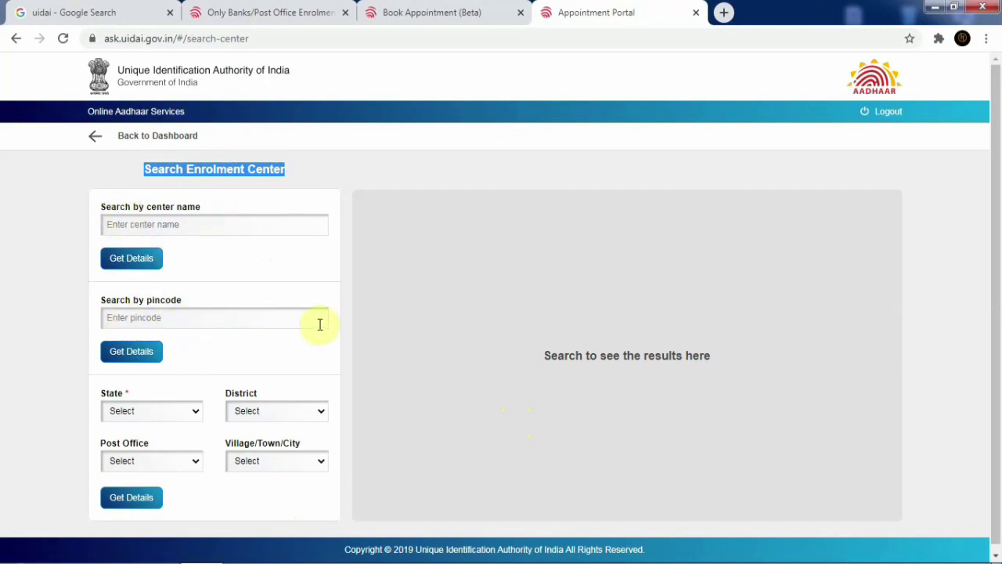
left_click(258, 224)
type("pune")
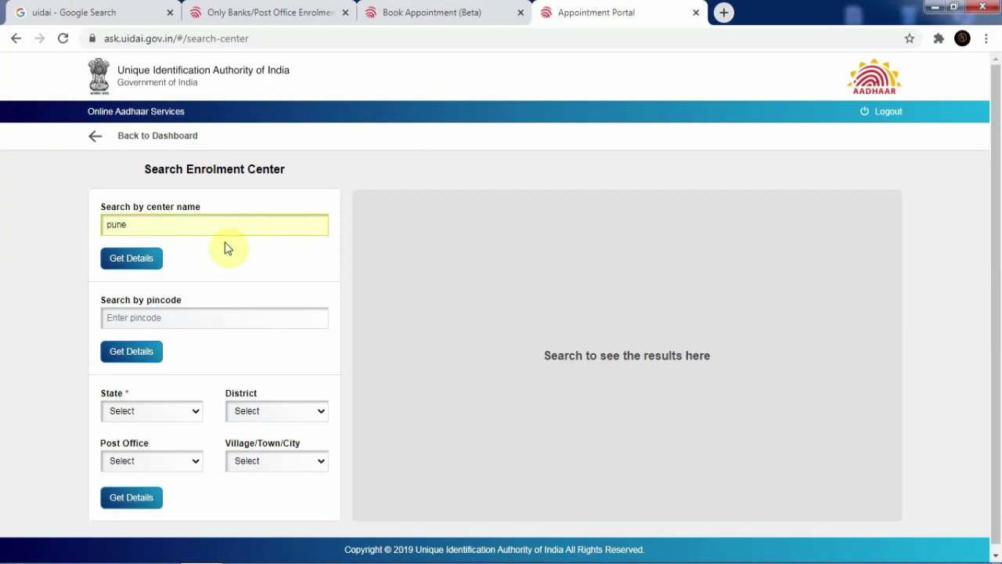
left_click(137, 261)
Step: Page through the results to page 5 and book at Axis Bank Aundh, Pune
scroll(638, 331, "down", 3)
left_click(523, 507)
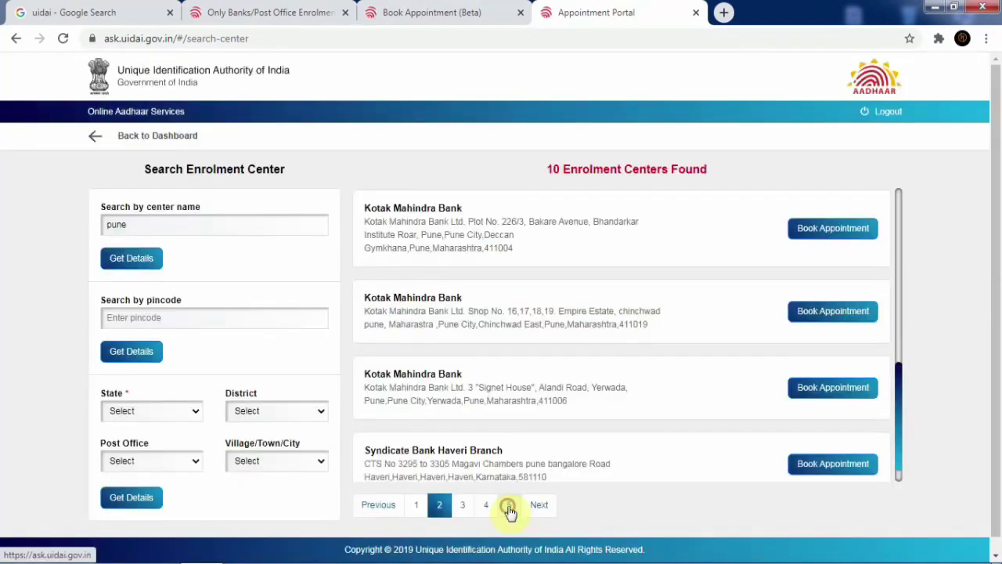
left_click(510, 506)
scroll(546, 445, "up", 3)
scroll(545, 442, "up", 2)
scroll(548, 437, "down", 8)
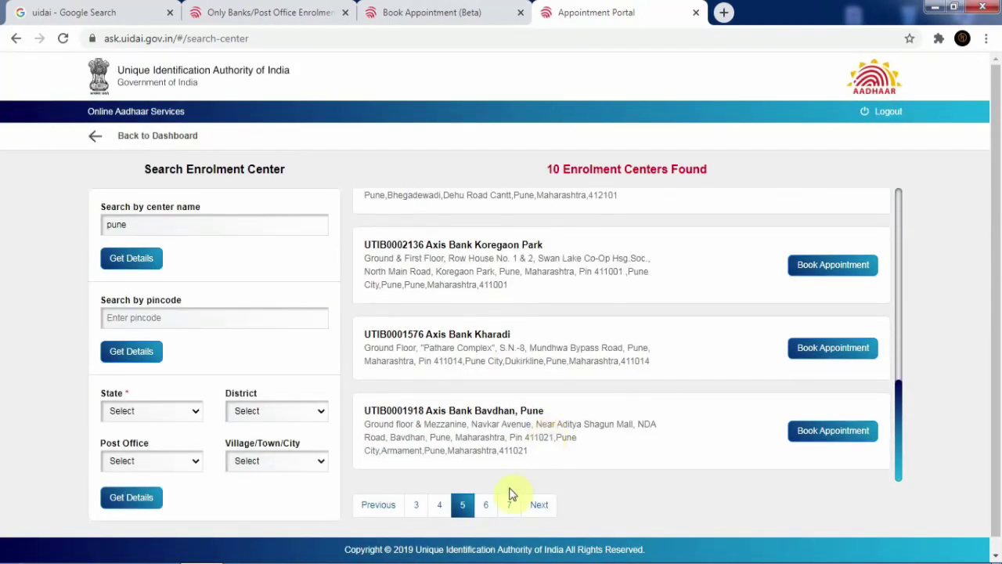
scroll(826, 360, "up", 3)
left_click(852, 255)
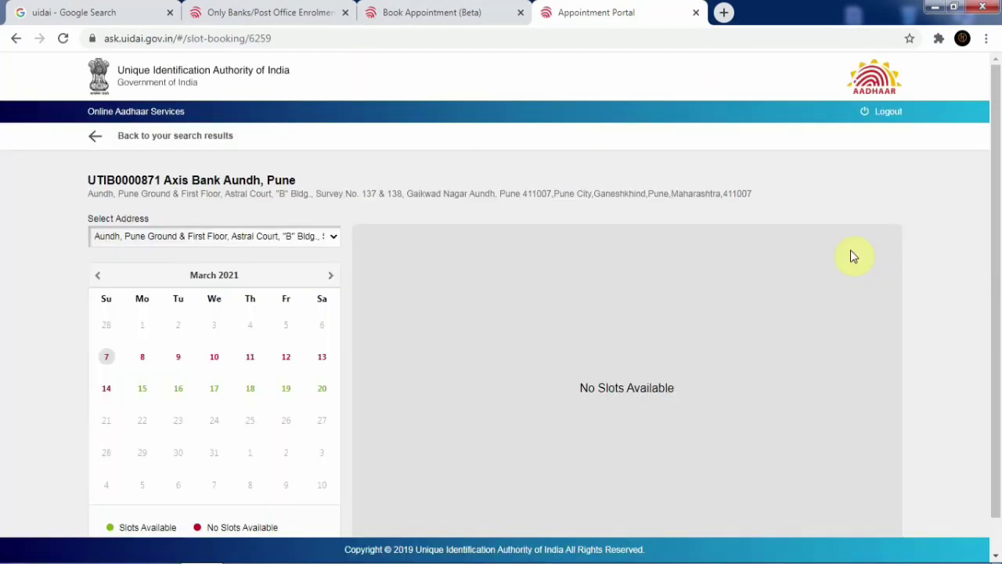
Step: Choose 19 March 2021 with the 12:40 PM time slot and submit
scroll(853, 256, "down", 1)
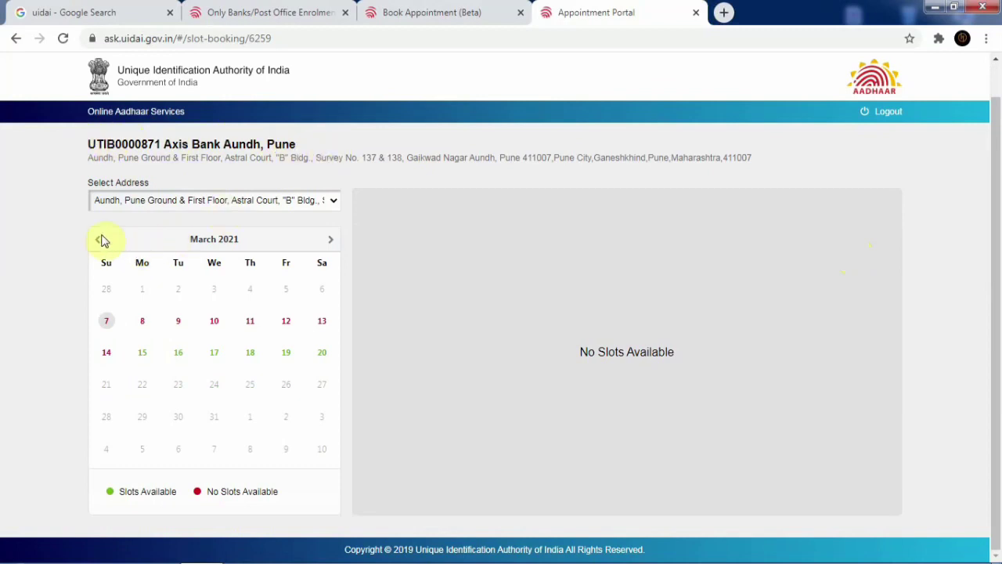
left_click(108, 323)
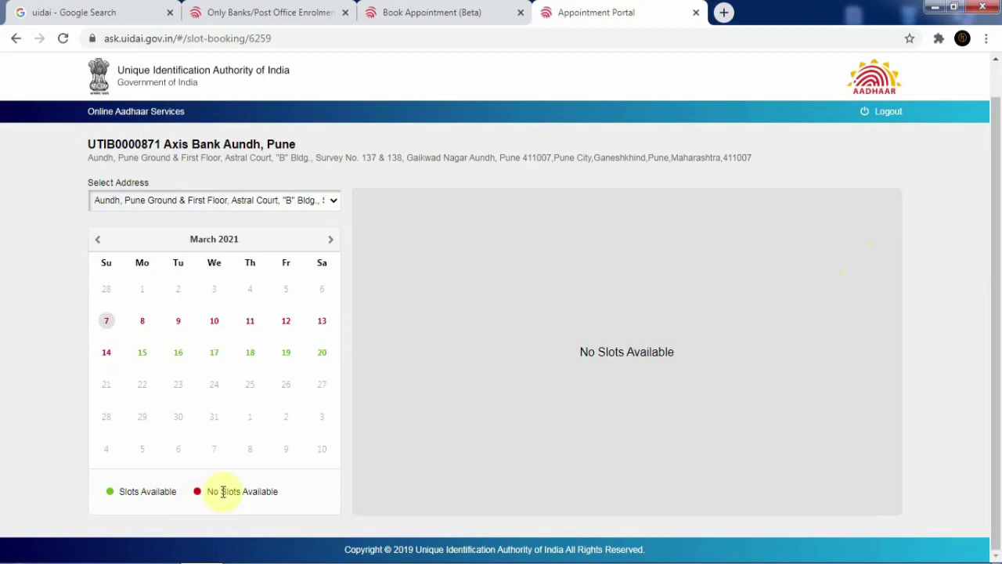
left_click(287, 353)
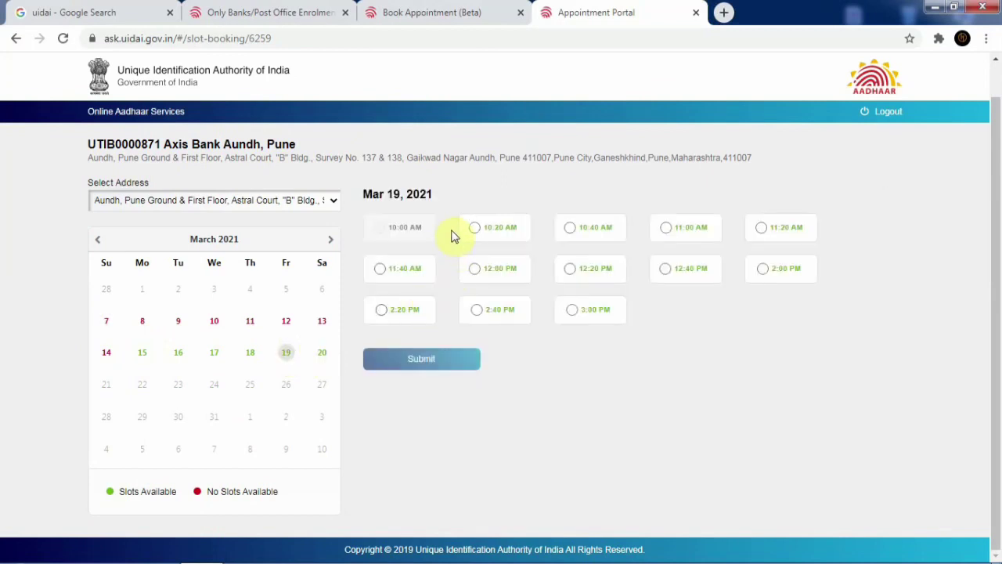
left_click(664, 270)
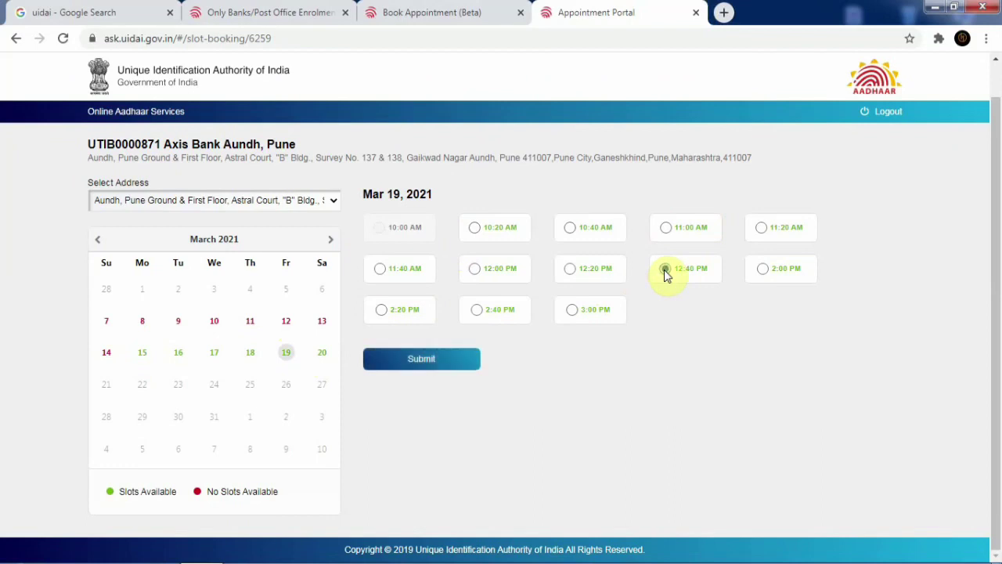
left_click(439, 365)
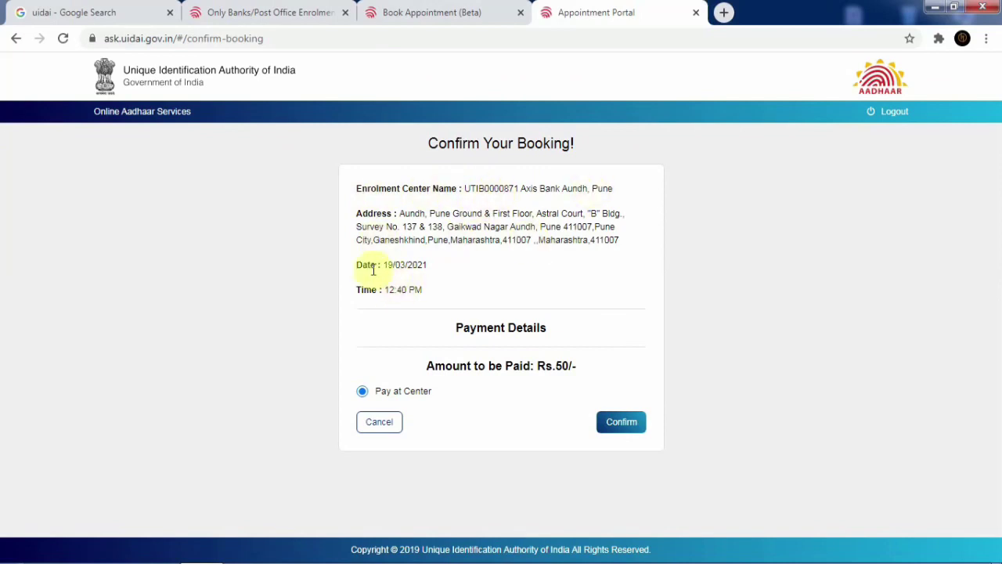
Step: Review the 19/03/2021 12:40 PM booking, Rs.50 payable at centre, and confirm it
left_click_drag(350, 265, 439, 266)
left_click_drag(365, 289, 462, 293)
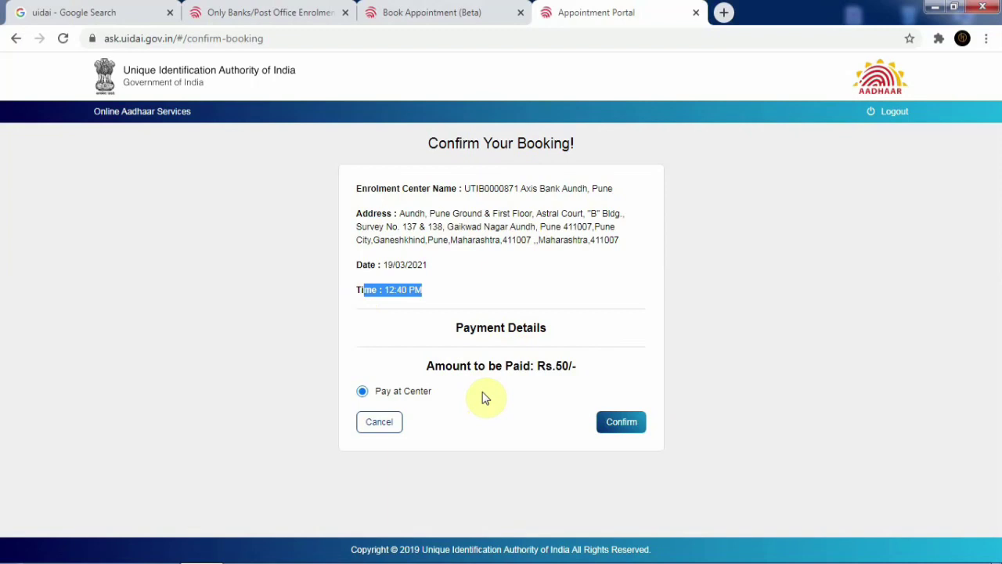
left_click(615, 423)
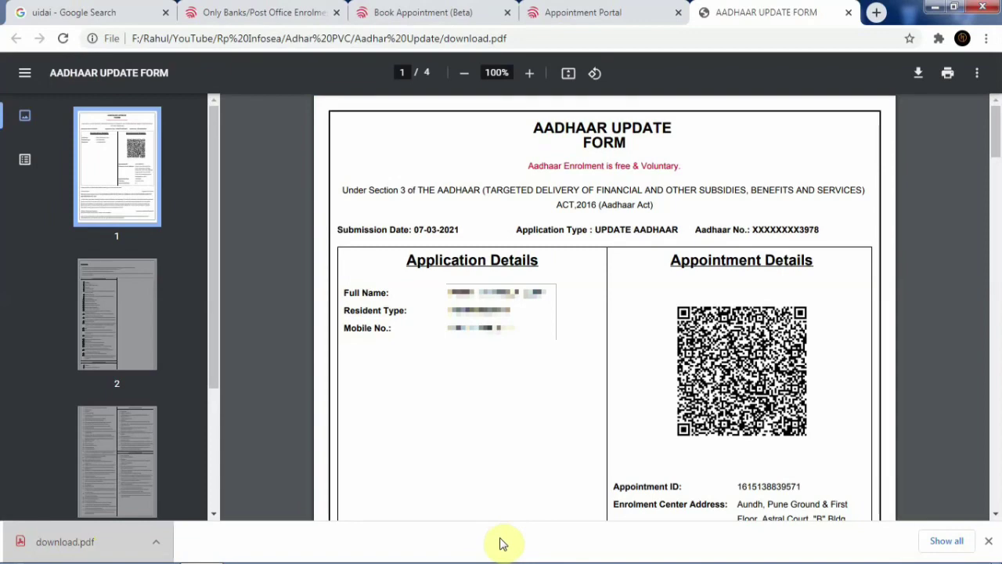
Step: In the Aadhaar Update Form, highlight appointment date 19/03/2021 and amount to be paid 50
scroll(616, 470, "down", 3)
left_click_drag(737, 376, 799, 392)
left_click(716, 411)
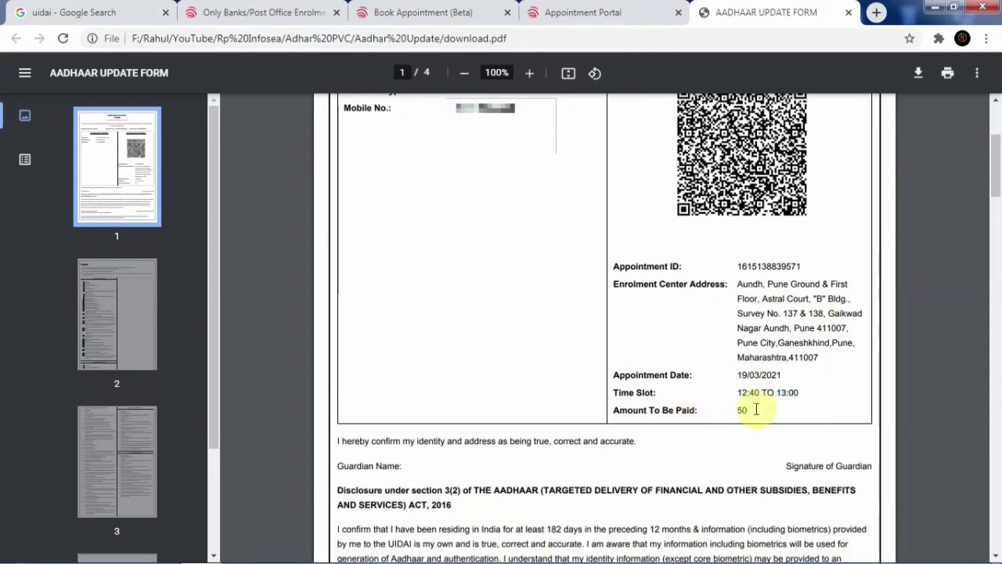
left_click_drag(732, 410, 750, 409)
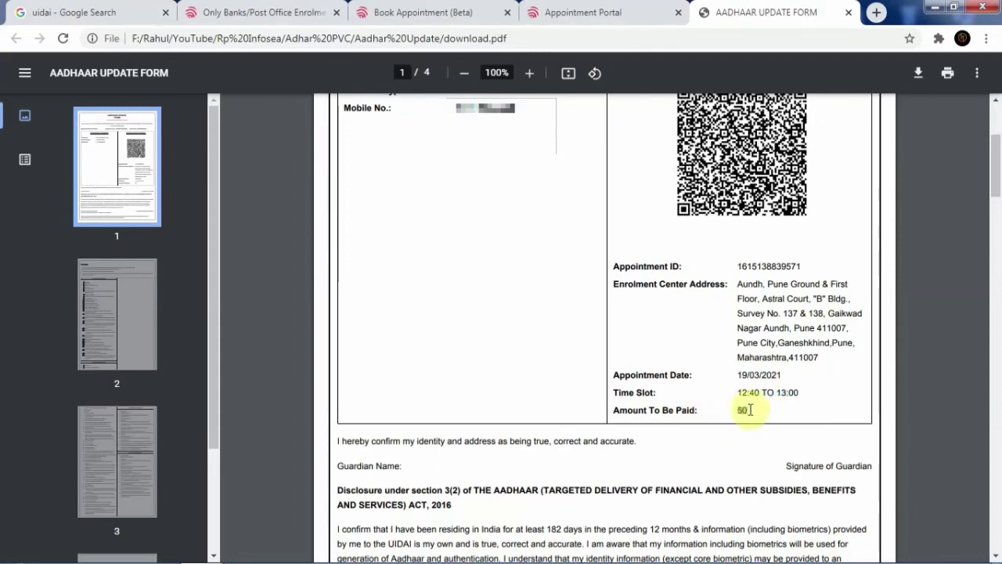